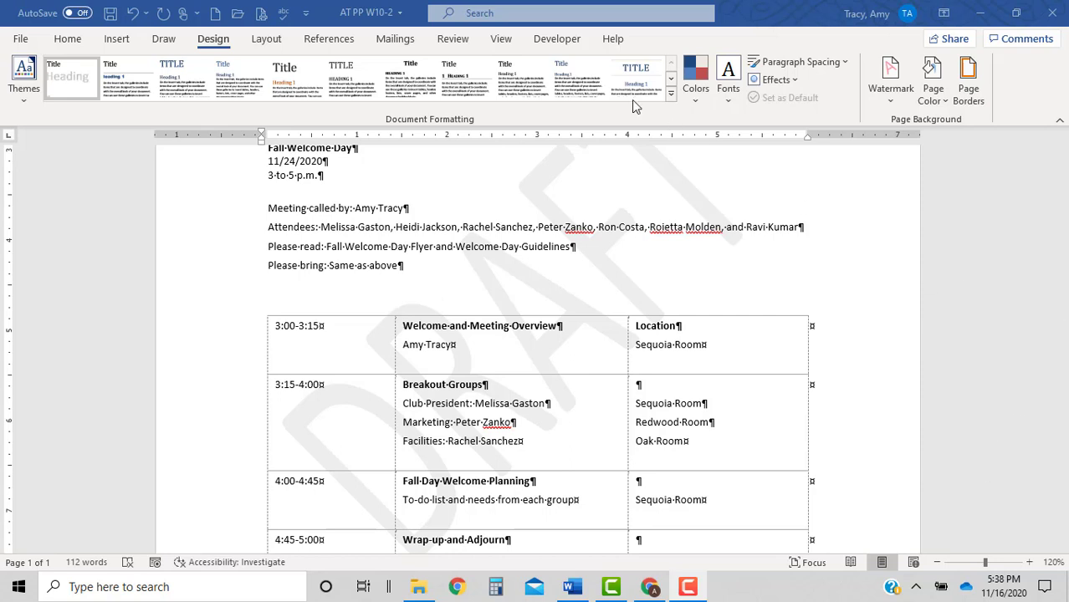
Step: Start recording a macro named AutoClose, stored in Documents Based On AT PP W10-2, with the description "Removes the watermark when the document is closed."
click(559, 42)
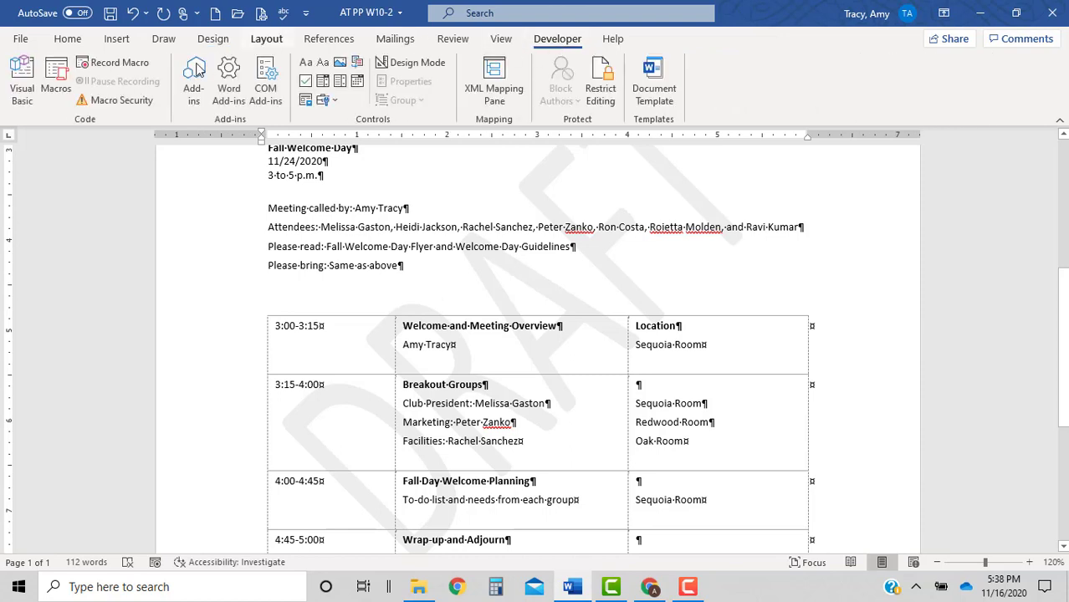
click(130, 67)
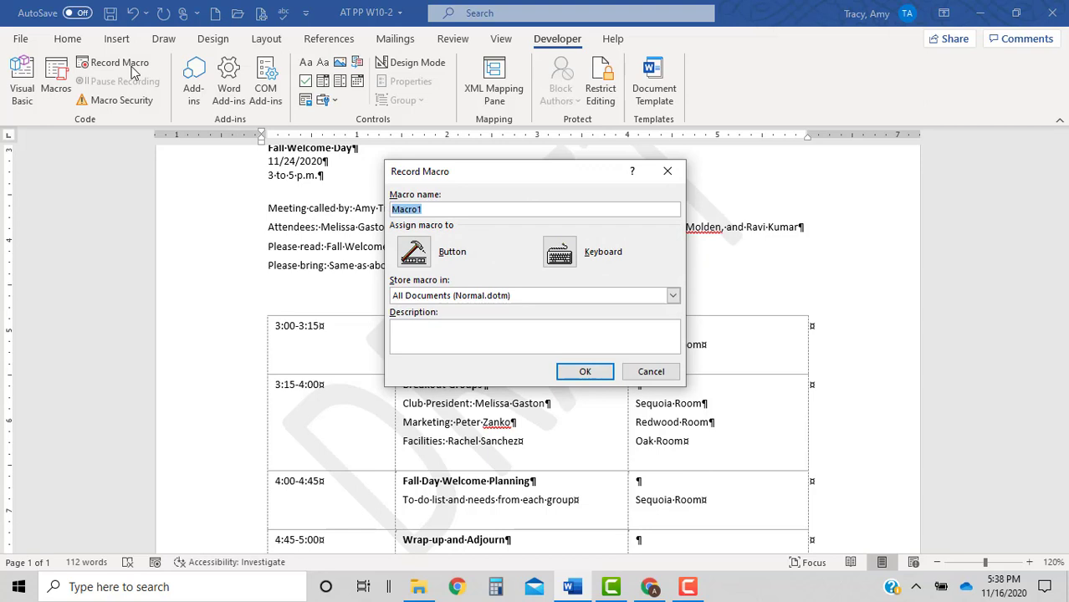
text(AutoClose)
click(533, 295)
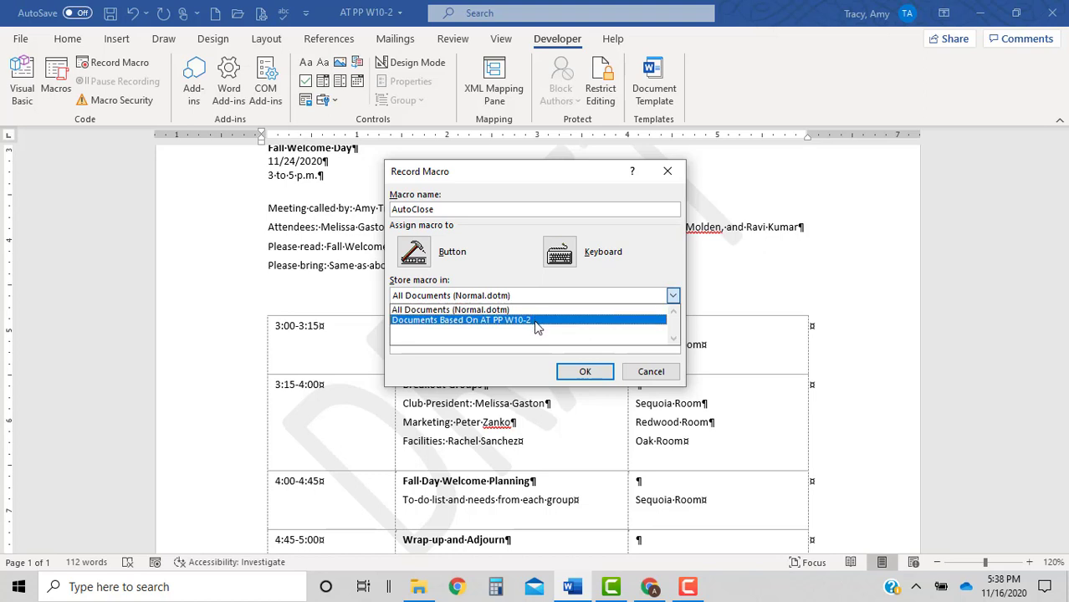
click(537, 321)
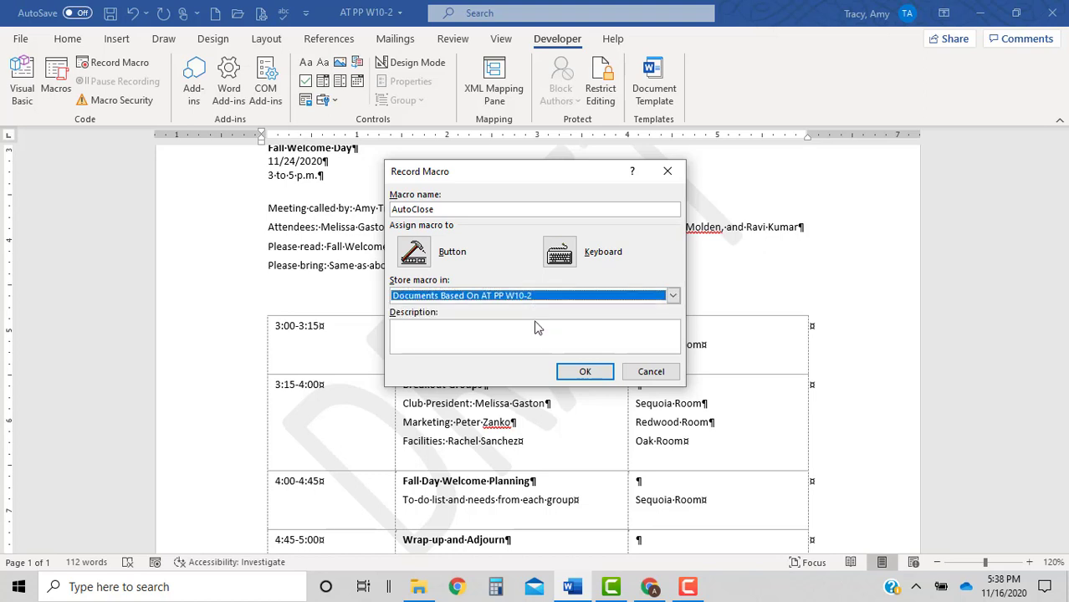
click(539, 338)
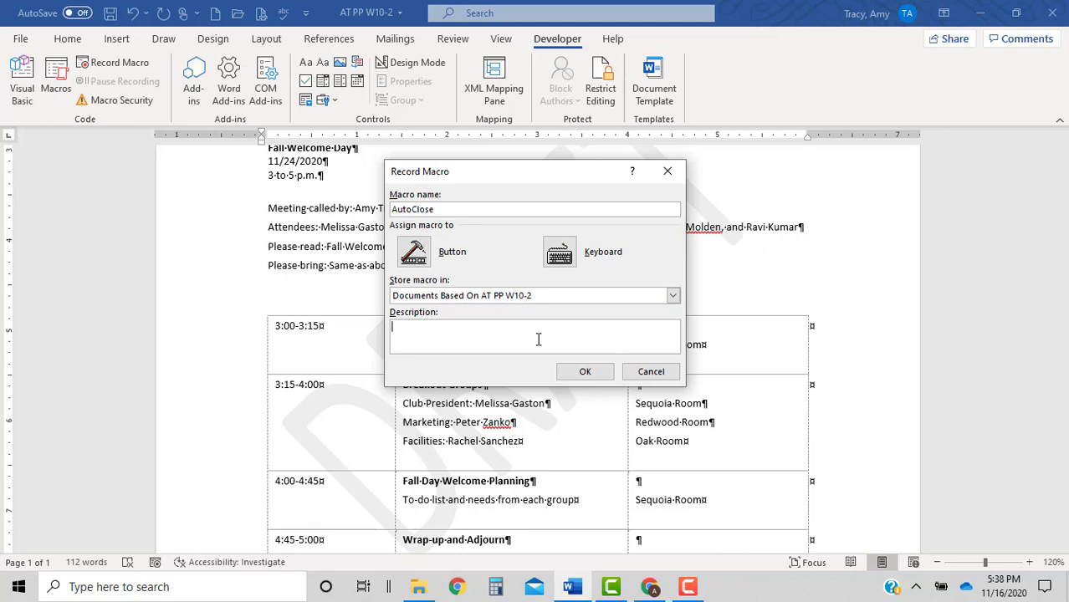
text(Removes the watermark when t)
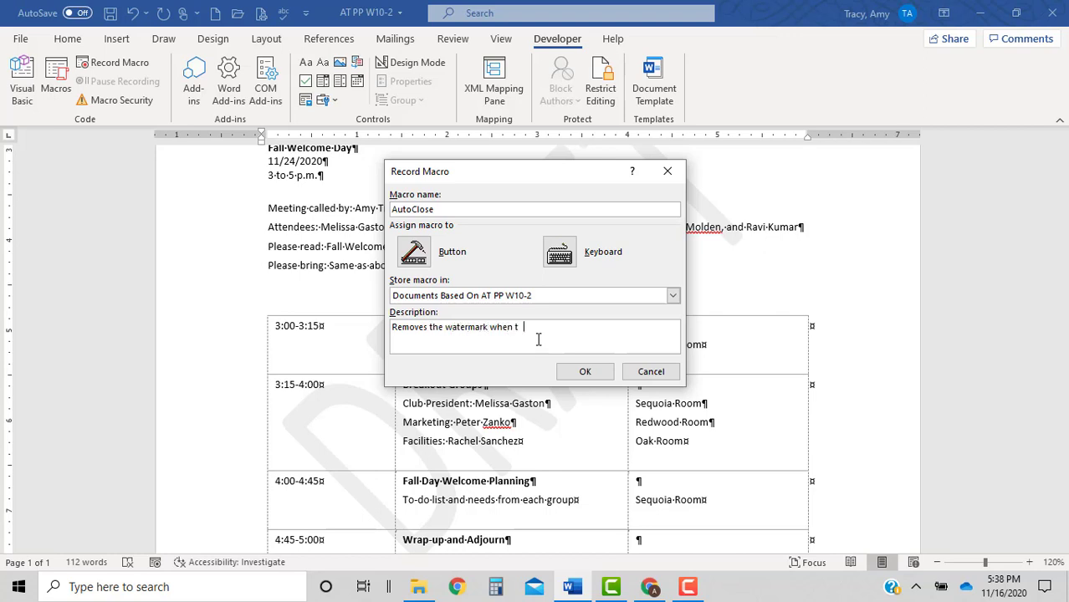
text(he document is closed.)
click(585, 373)
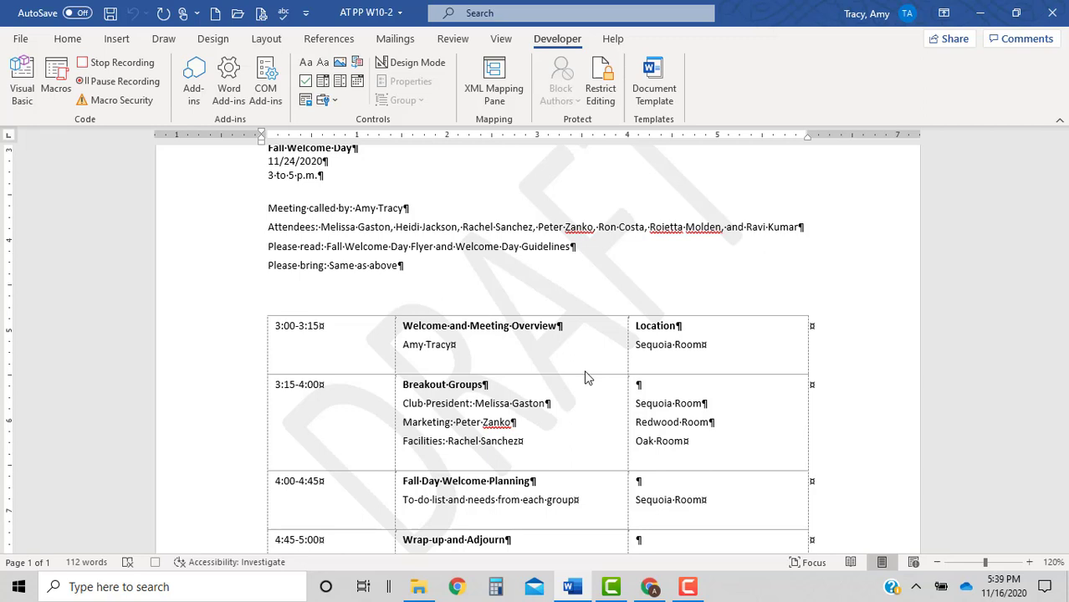
Step: Remove the DRAFT watermark from the document while the macro records, and stop the recording
click(214, 39)
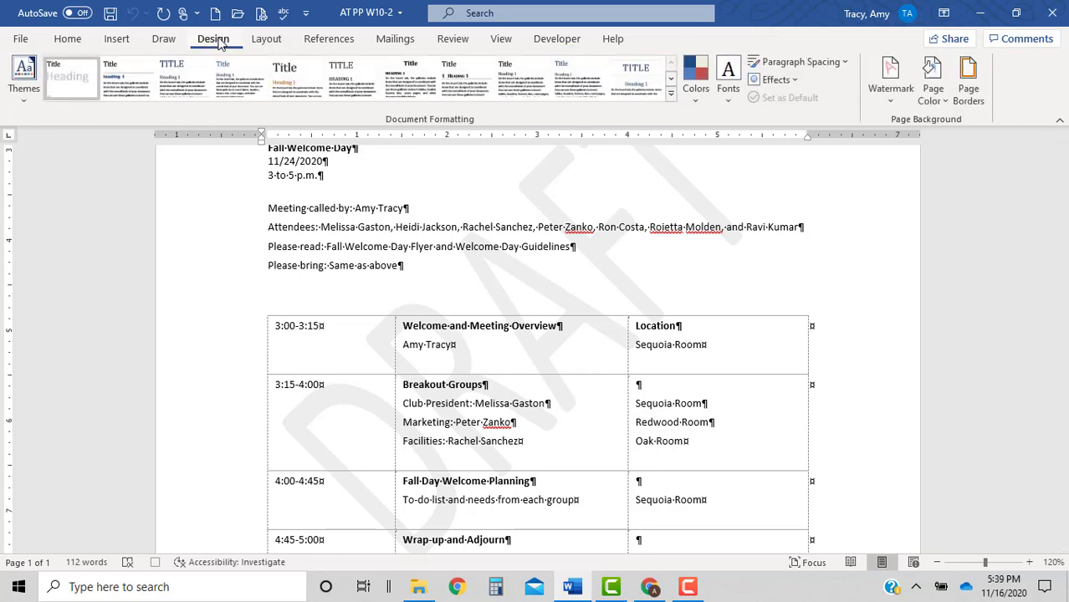
click(887, 107)
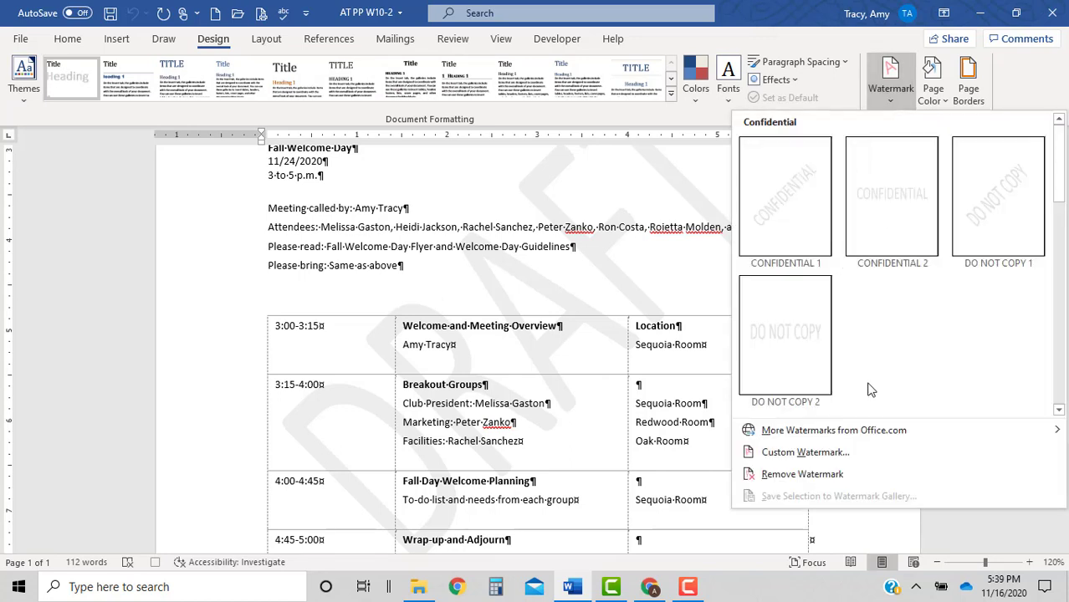
click(837, 485)
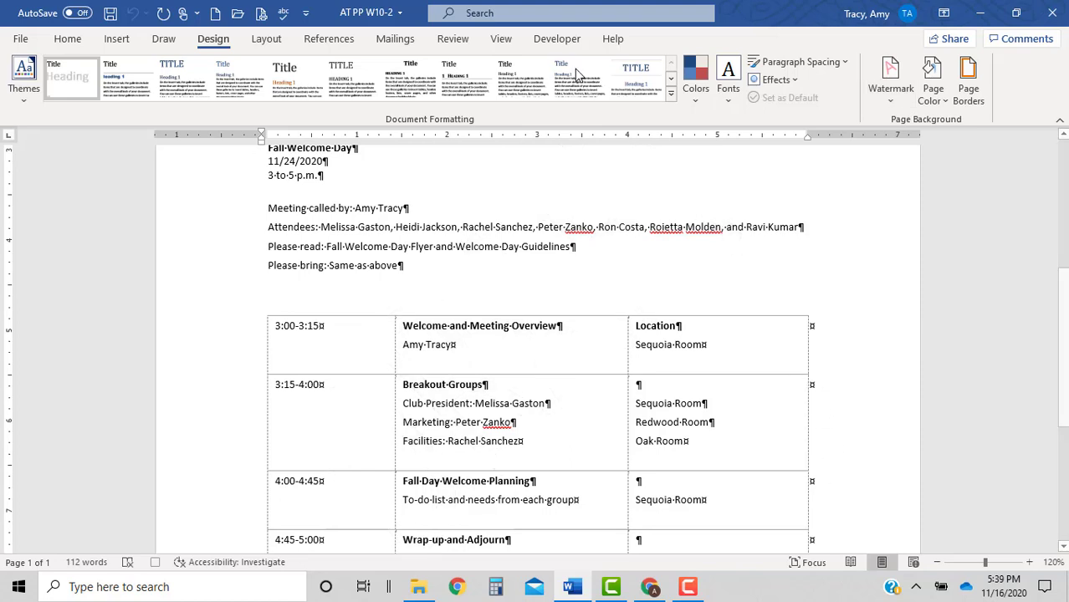
click(557, 38)
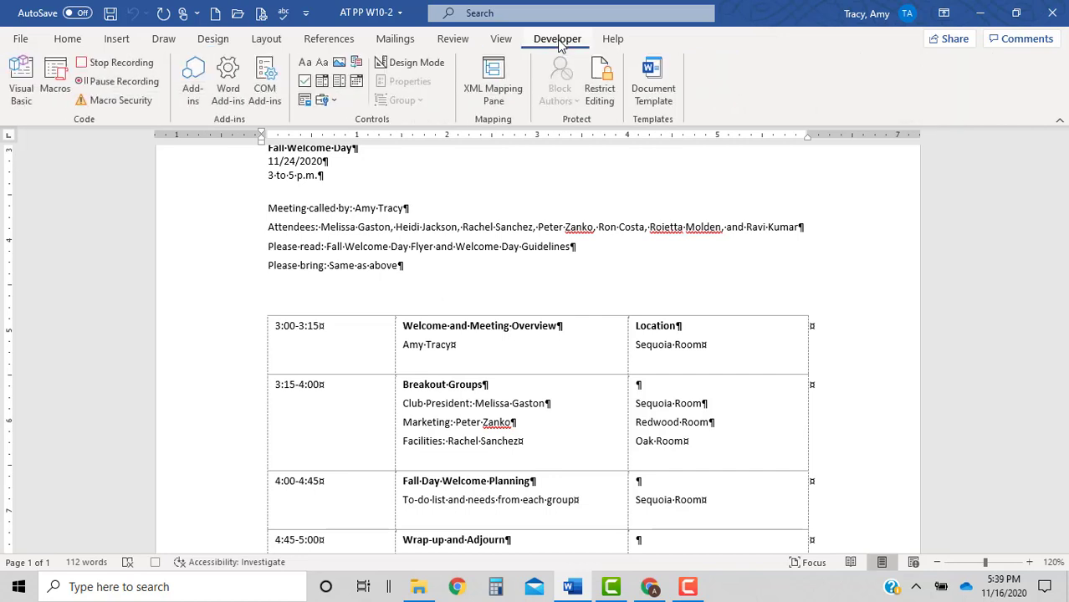
click(135, 63)
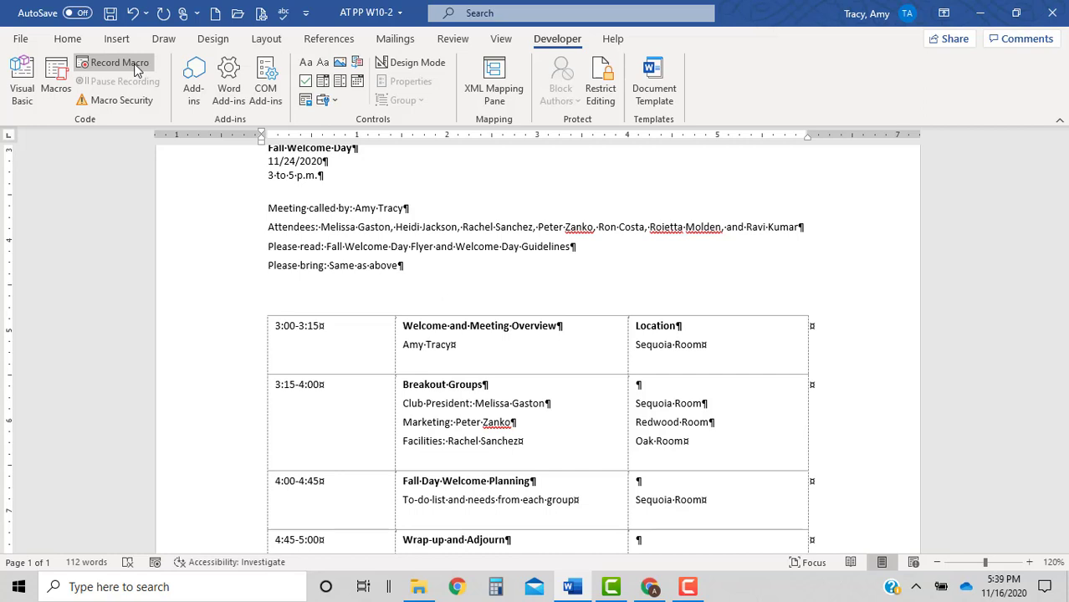
Step: Apply the built-in DRAFT 1 watermark to the agenda again and save the template
click(214, 42)
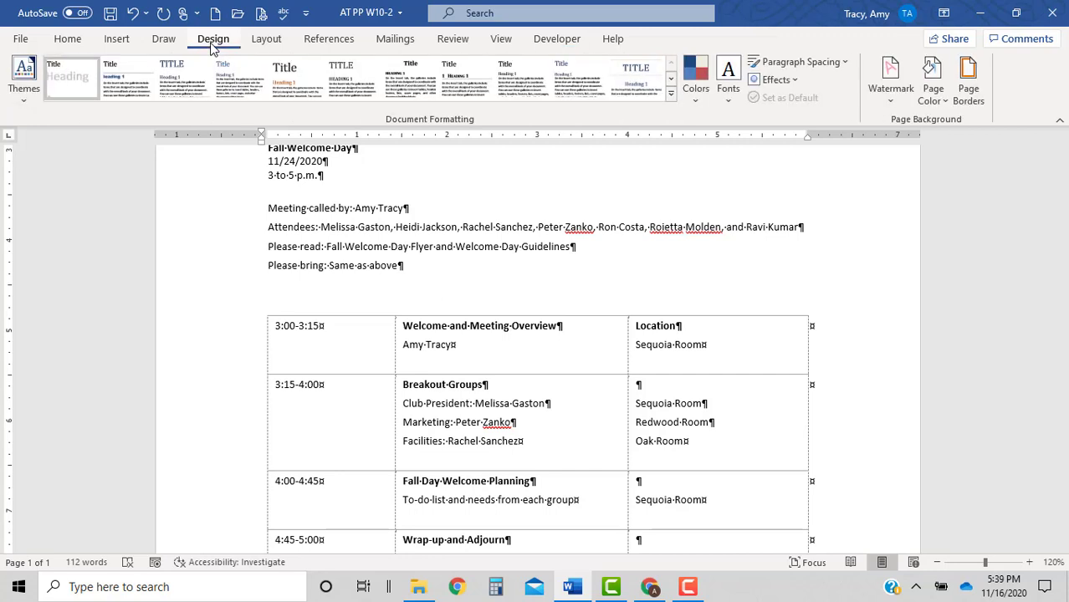
click(894, 99)
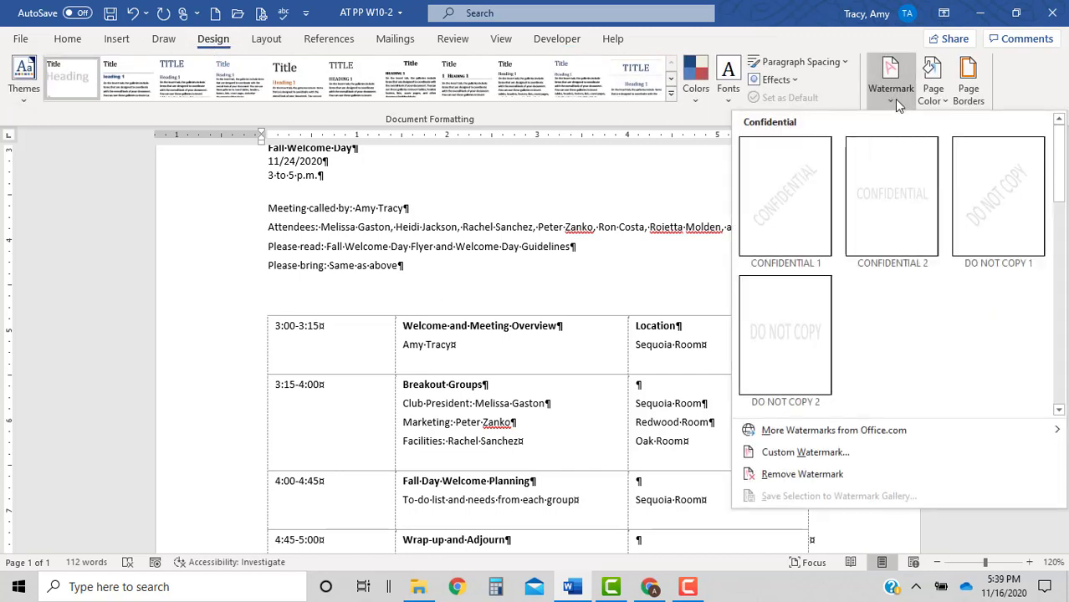
click(1058, 411)
click(1058, 411)
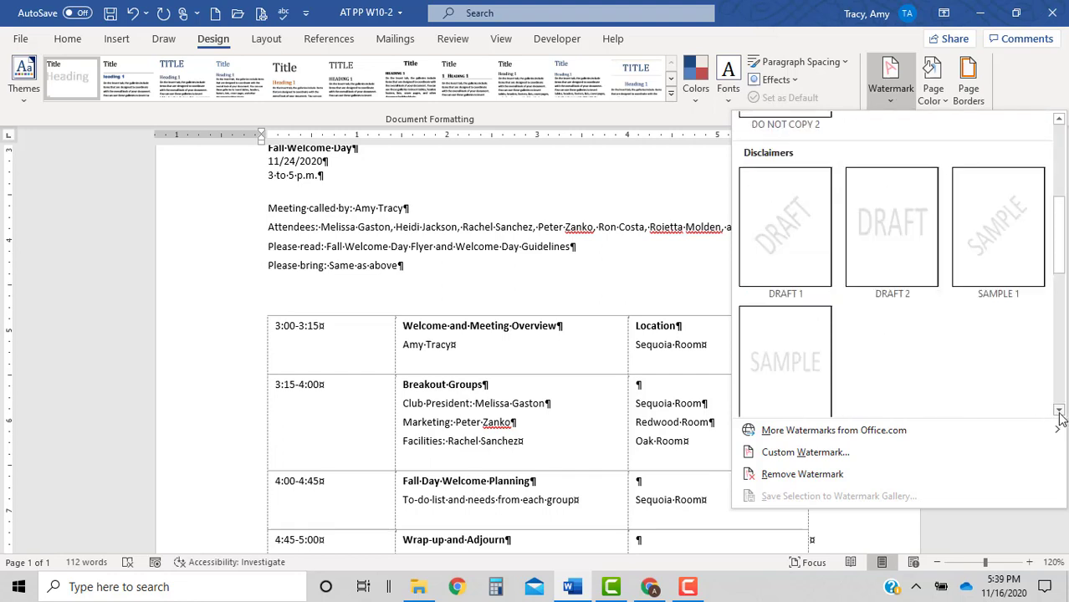
click(785, 193)
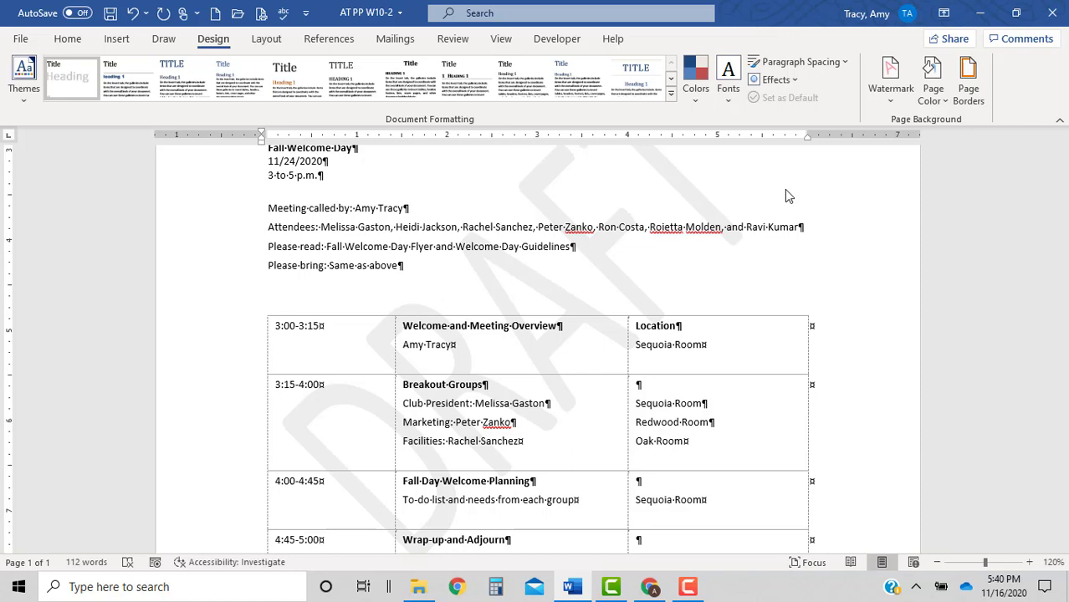
key(ctrl+s)
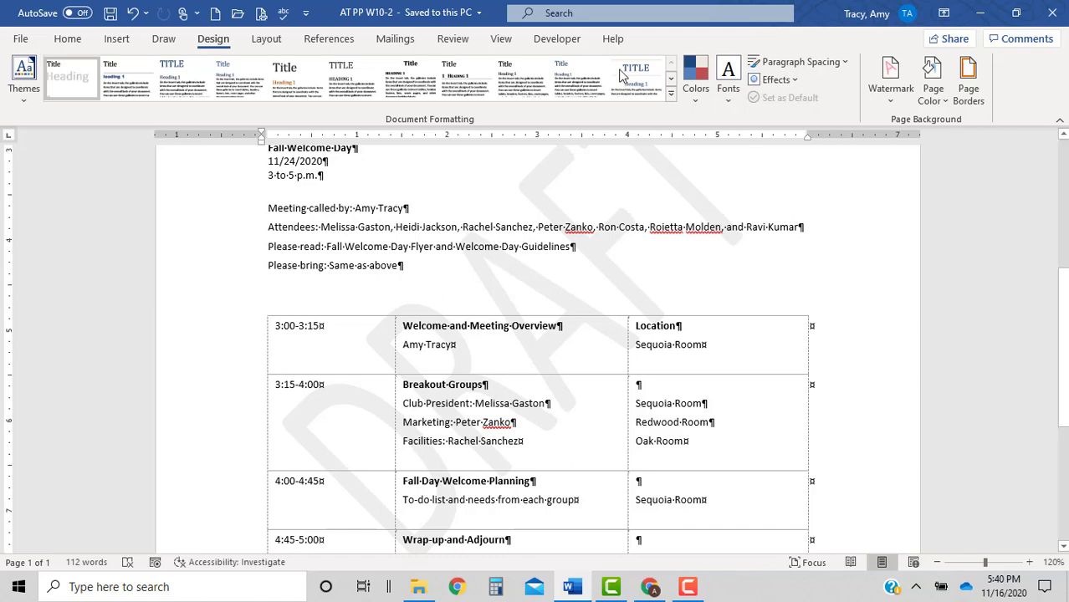
click(22, 39)
click(56, 257)
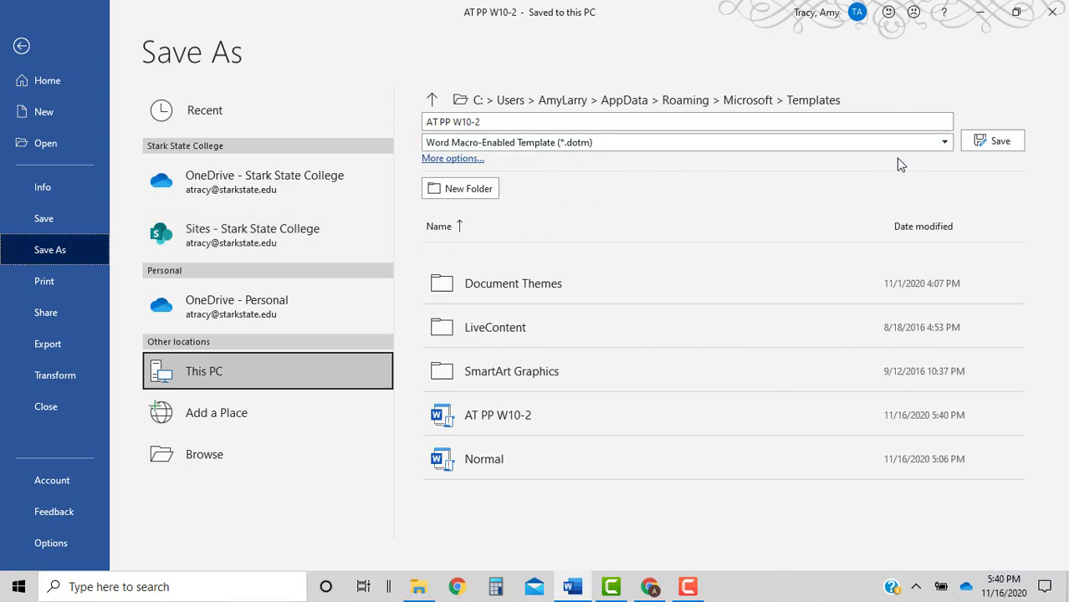
click(945, 144)
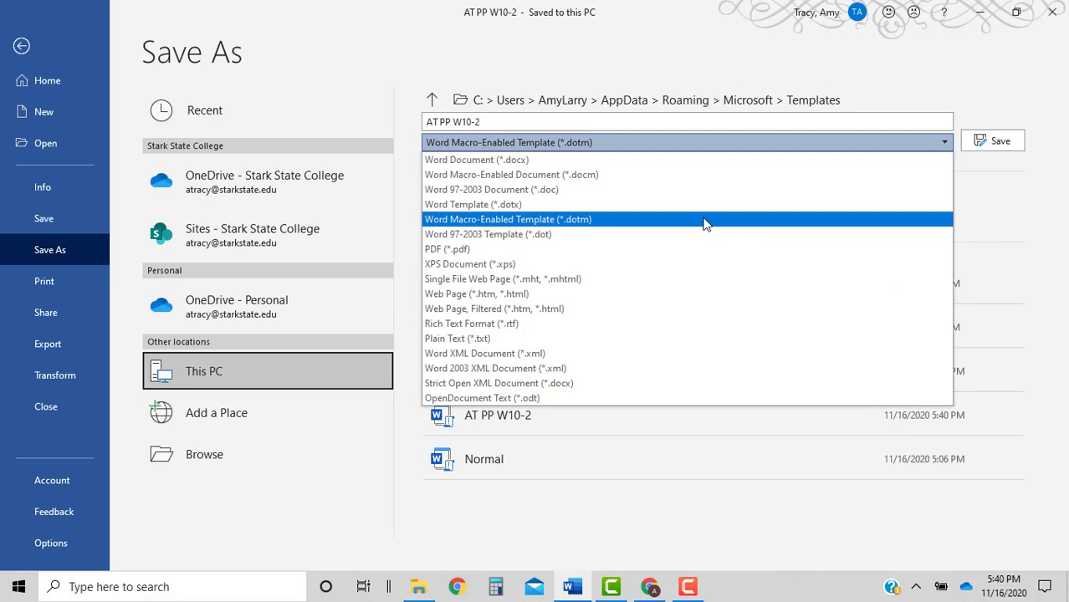
click(918, 61)
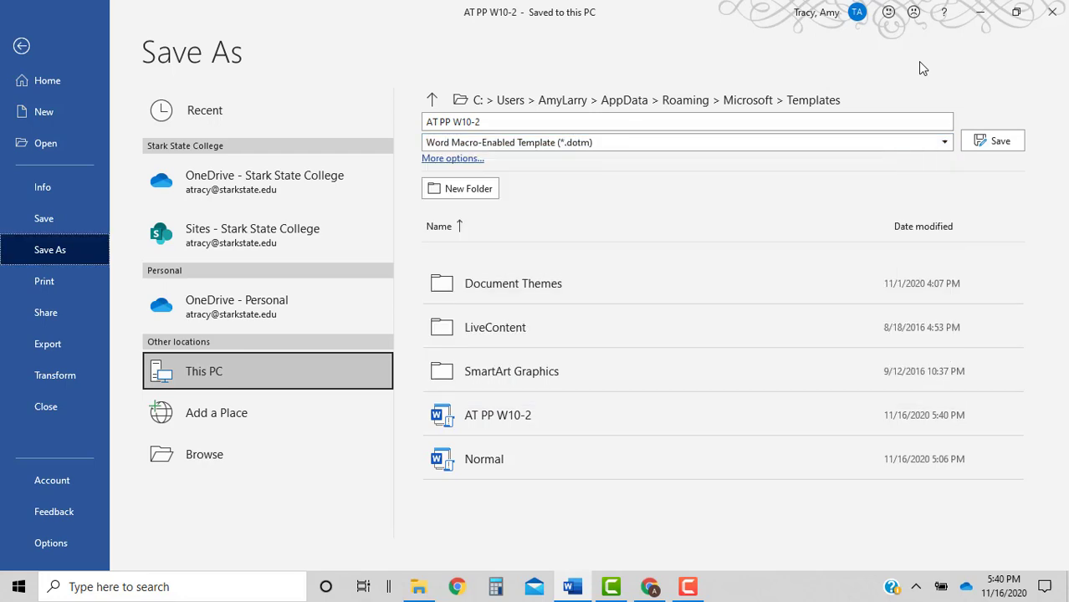
click(23, 48)
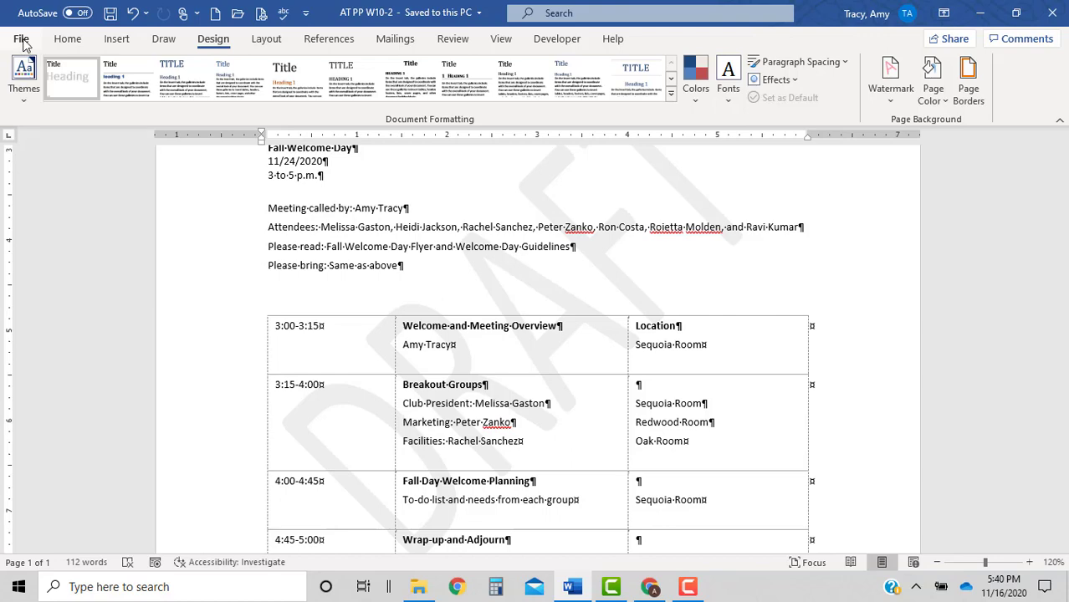
Step: Save a copy of the template as "AT PP W10-2 final" in the Templates folder, as a Word Macro-Enabled Template
click(22, 44)
click(55, 252)
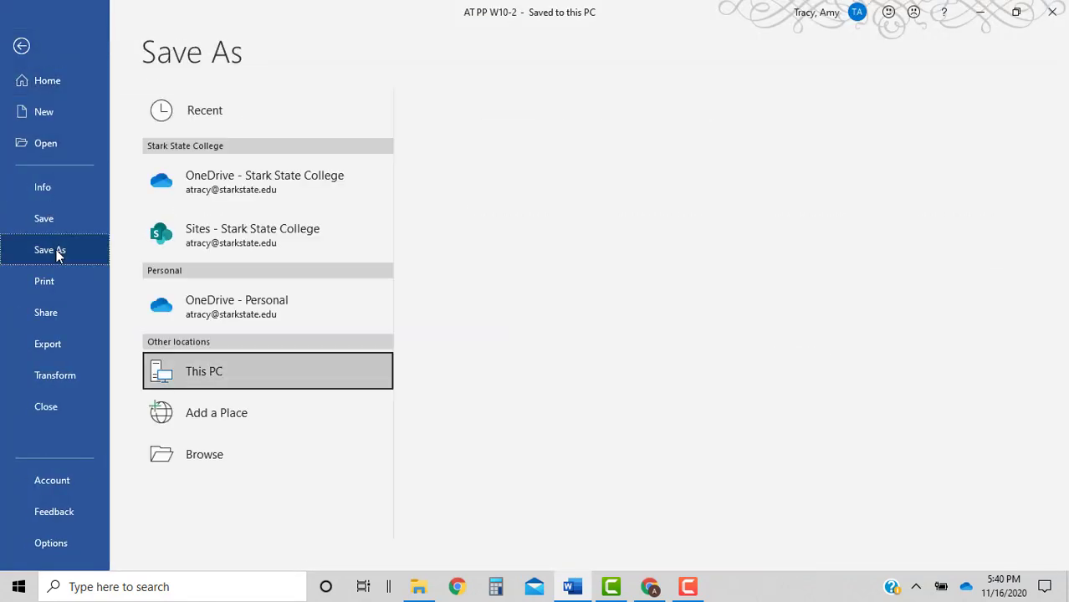
click(523, 121)
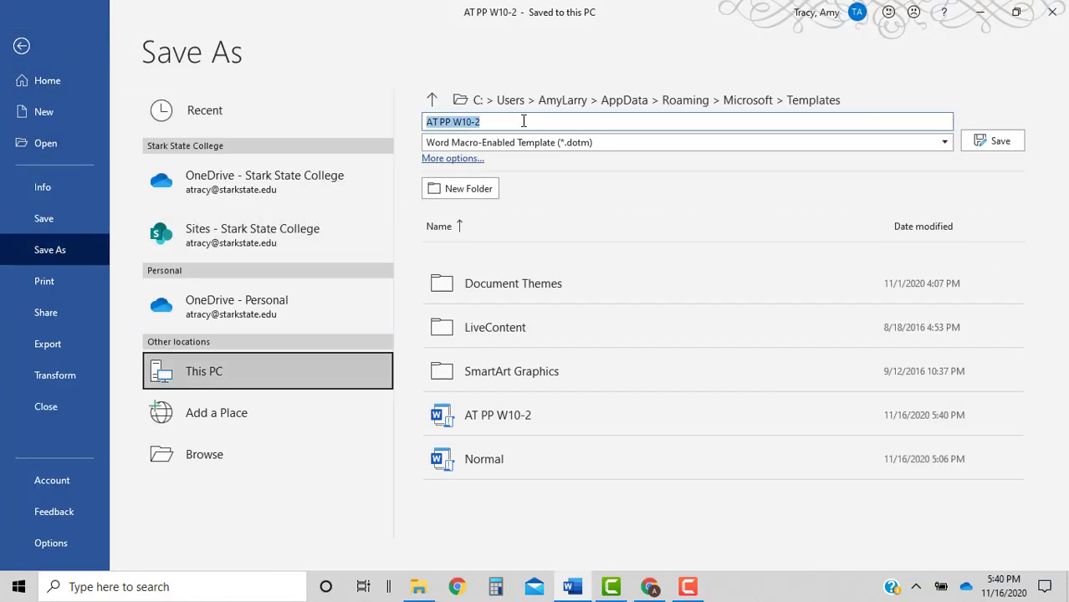
click(523, 121)
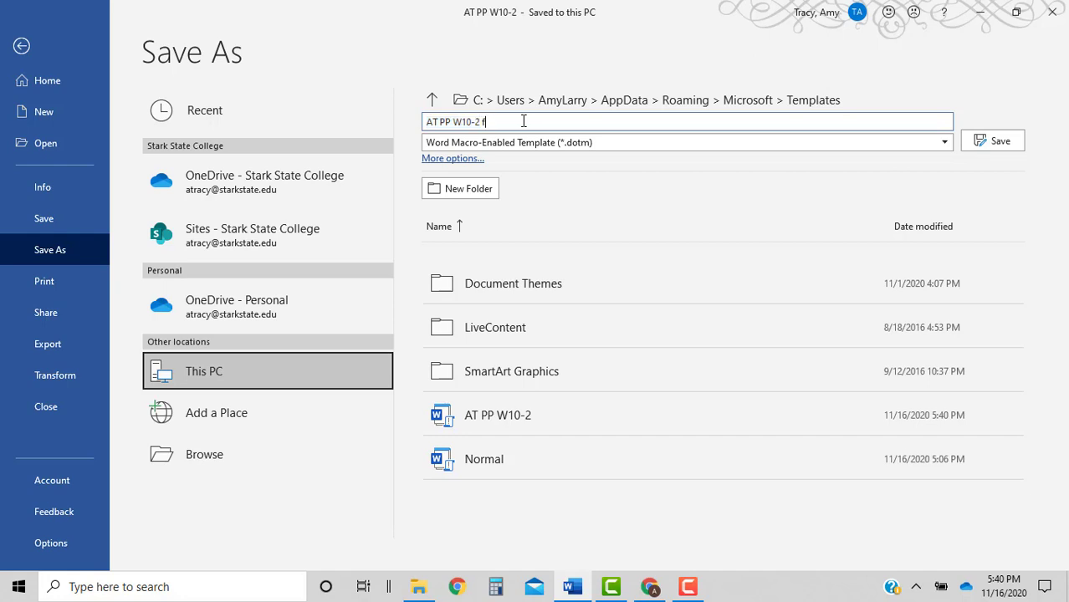
text(final)
click(1010, 147)
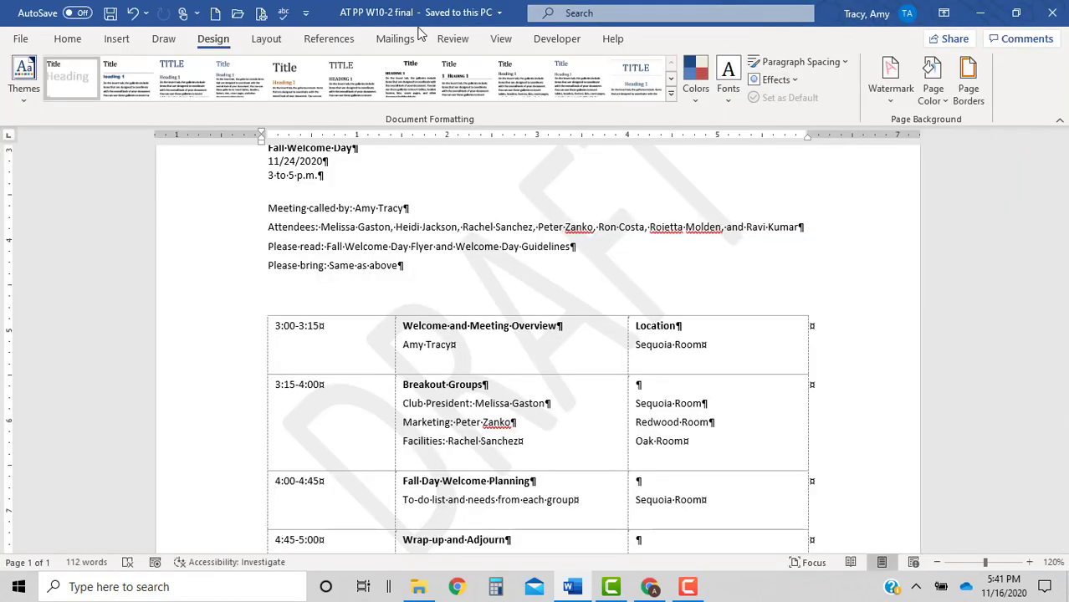
Step: Close the AT PP W10-2 final template to run its AutoClose macro, saving the changes
click(21, 40)
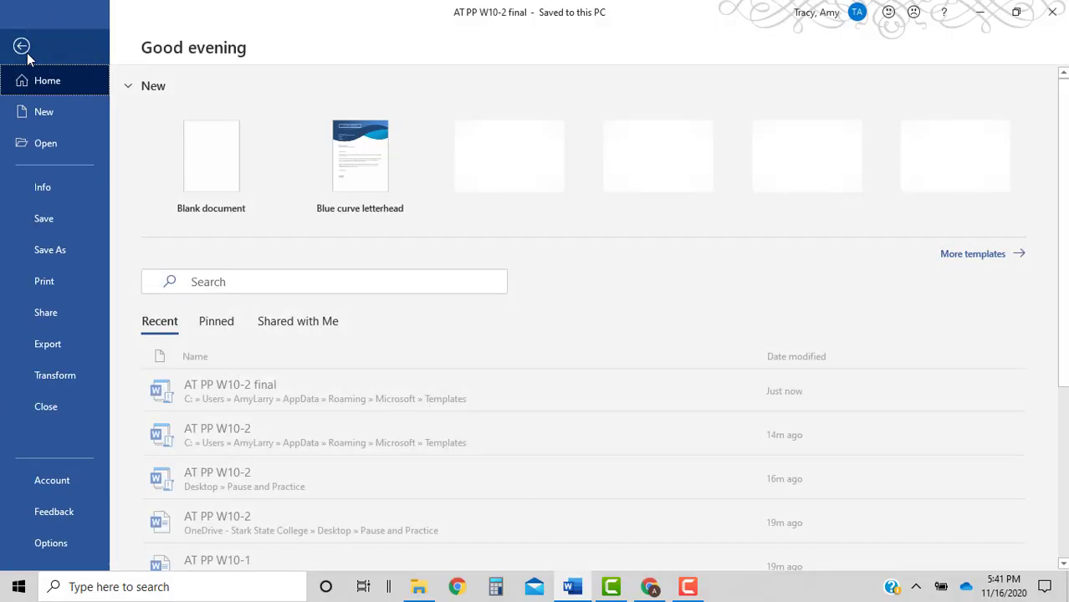
click(44, 408)
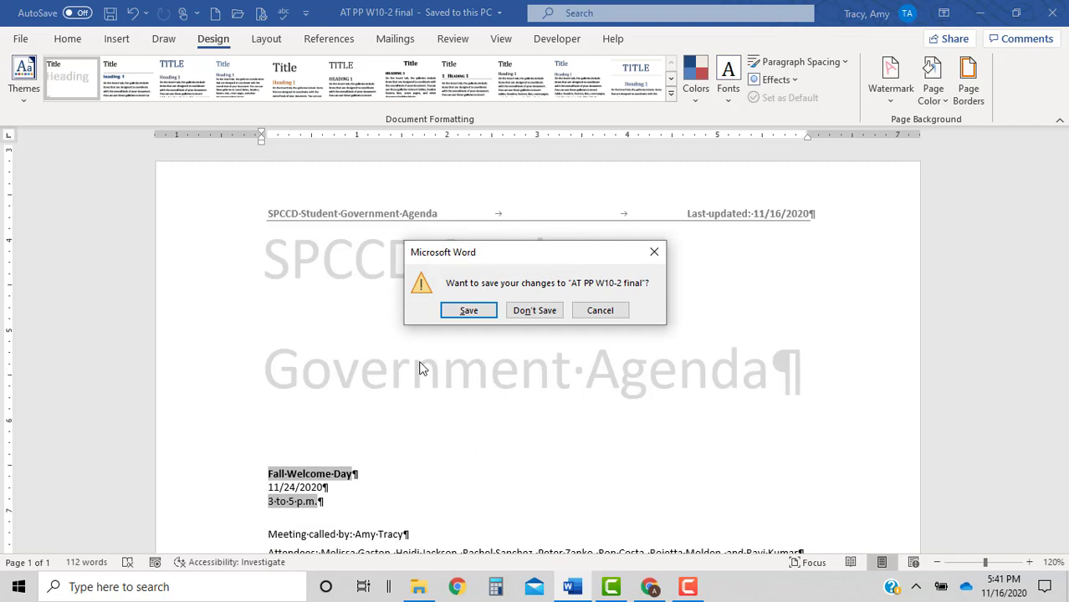
click(493, 320)
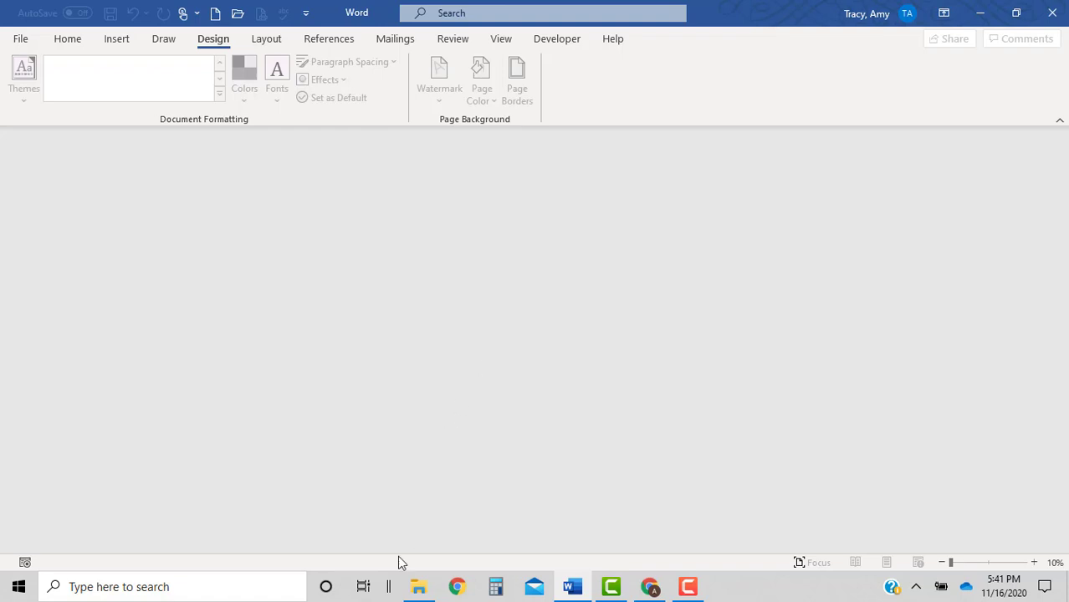
Step: Switch to File Explorer and look through the Desktop and Pause and Practice folders for the template
click(418, 587)
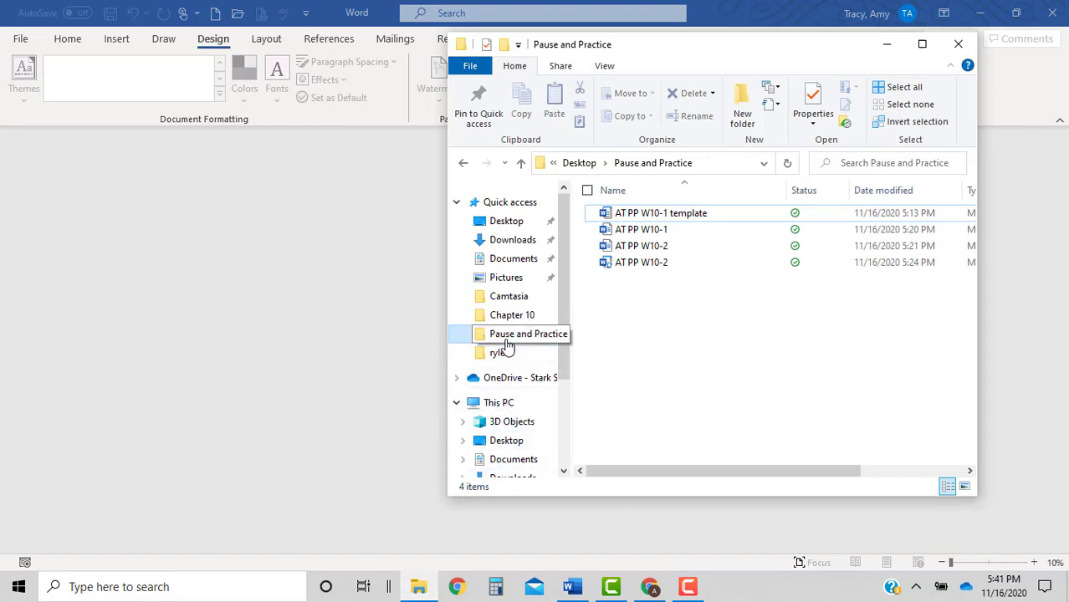
click(506, 345)
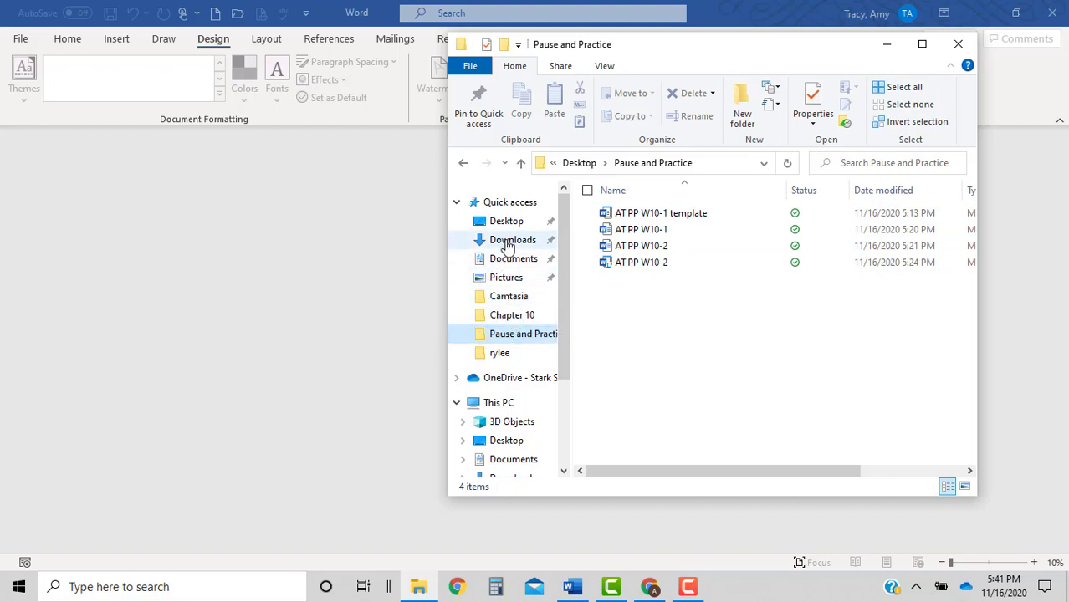
click(509, 241)
click(506, 221)
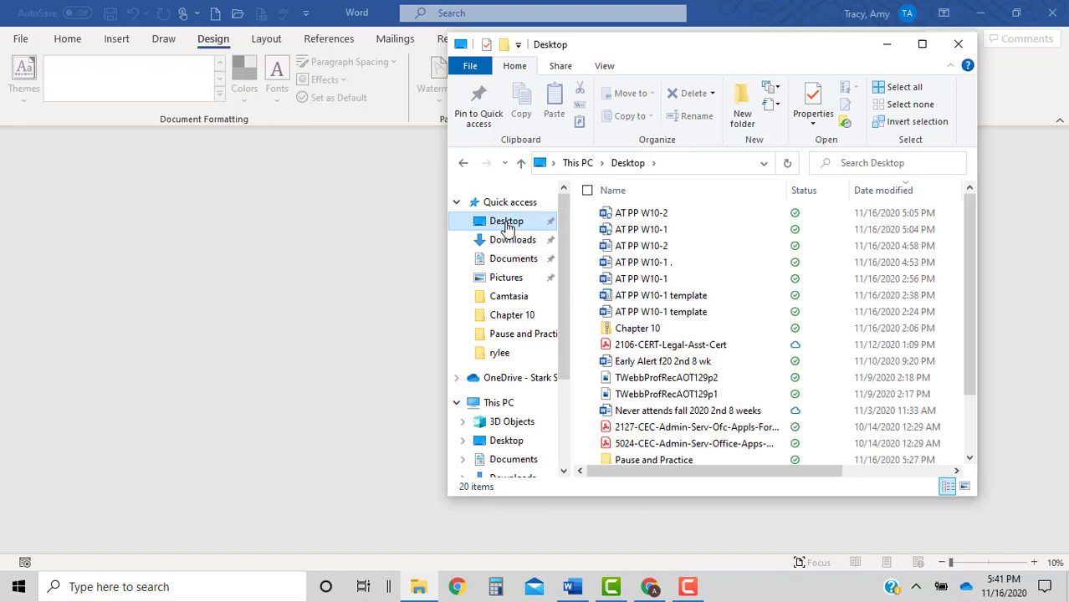
click(512, 338)
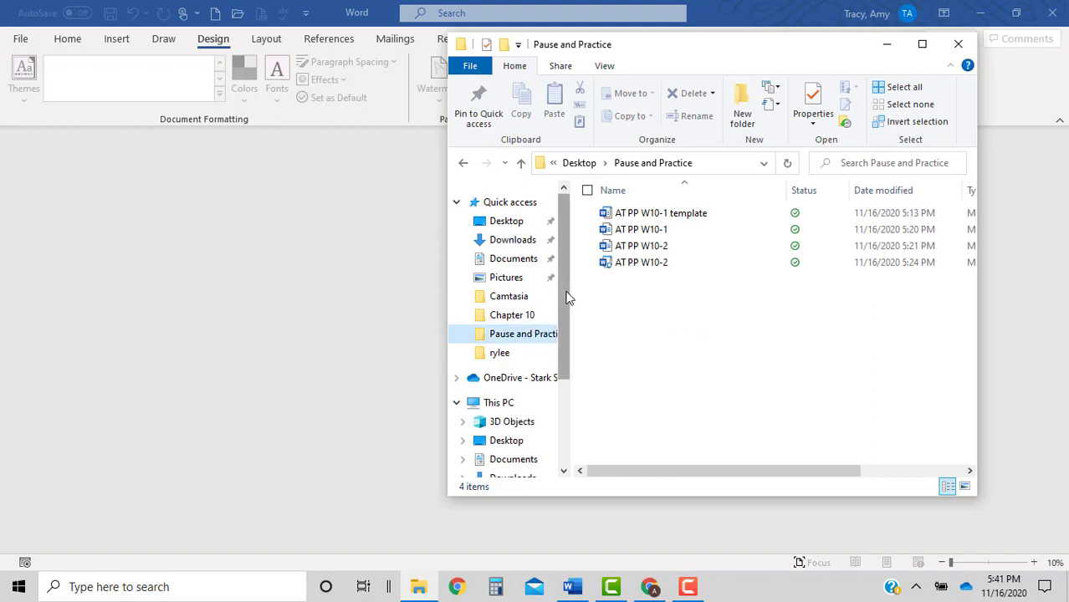
drag(566, 299, 558, 386)
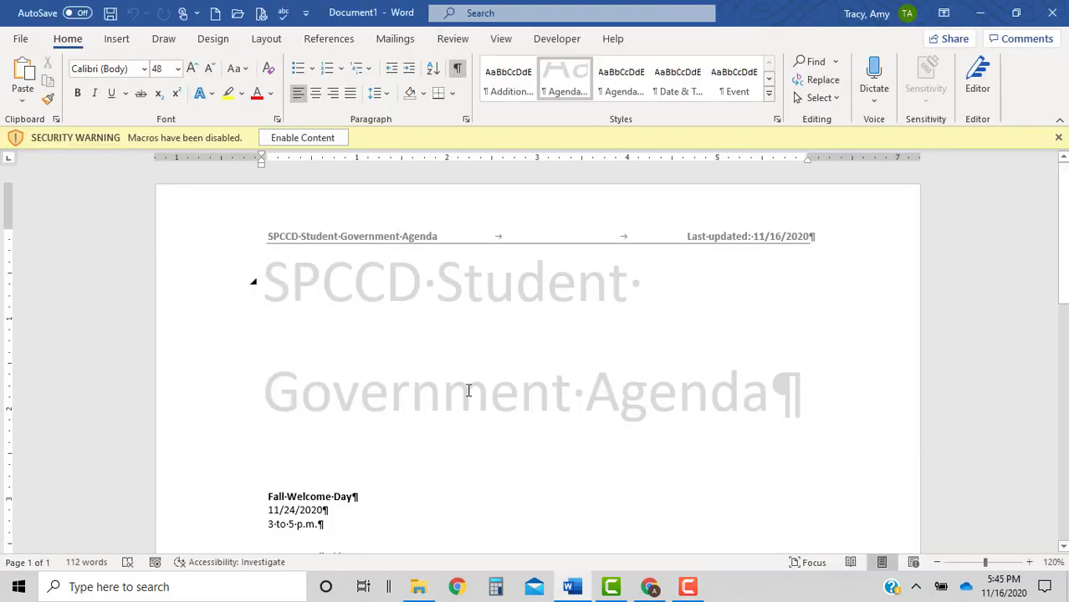
Step: Enable the macro content in the new document based on the template and delete the AutoClose macro
click(310, 138)
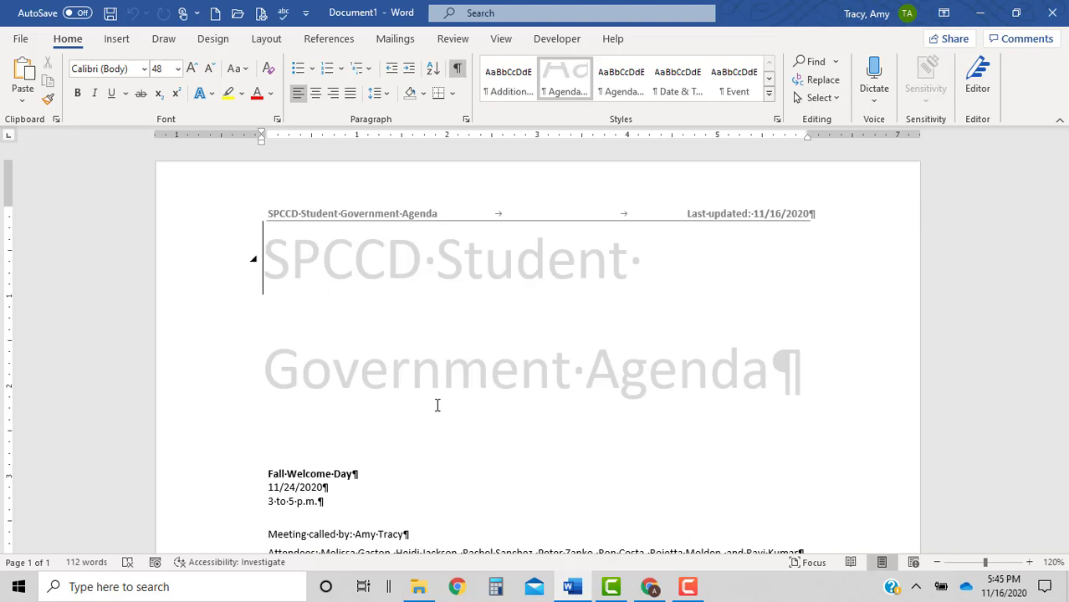
click(557, 39)
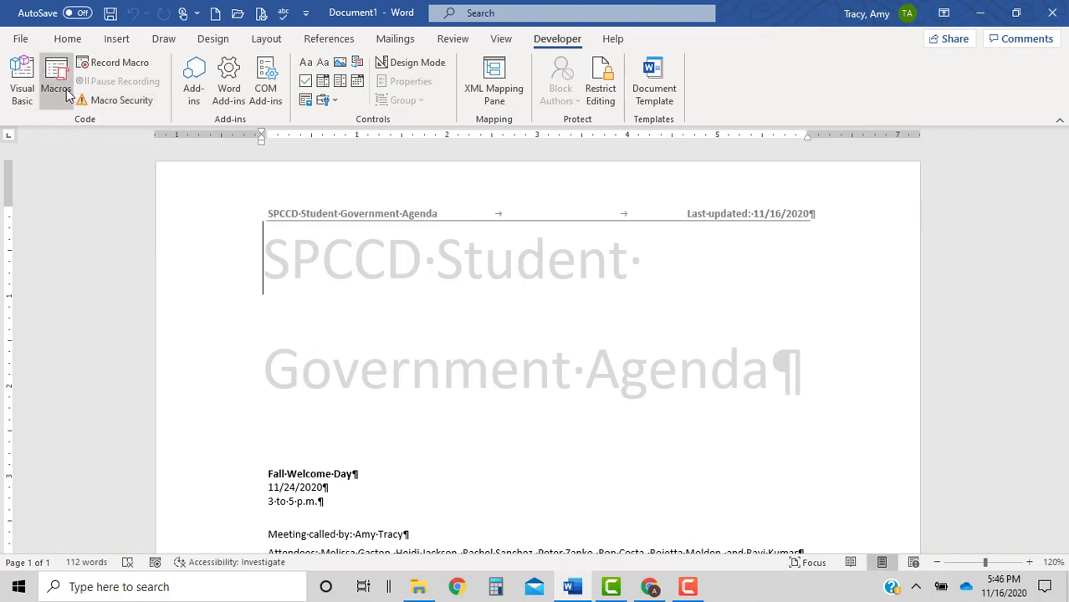
click(66, 95)
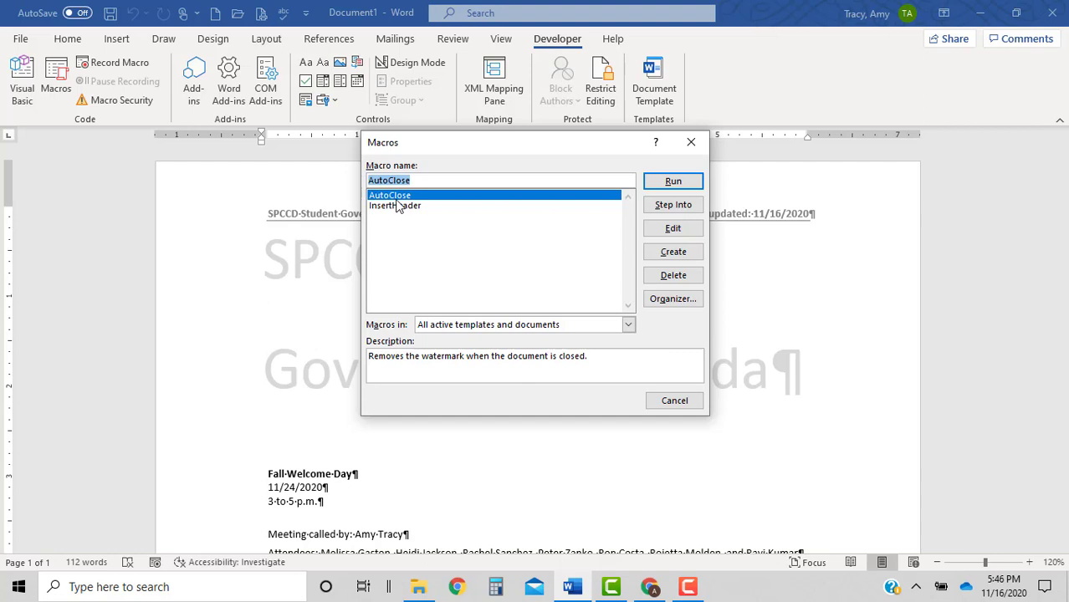
click(665, 278)
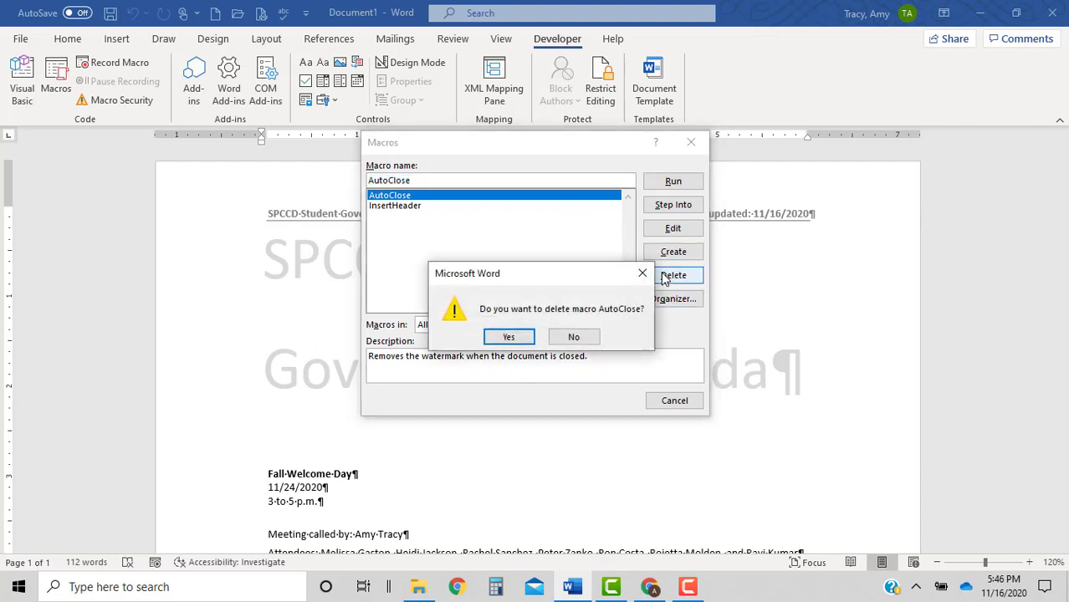
click(509, 337)
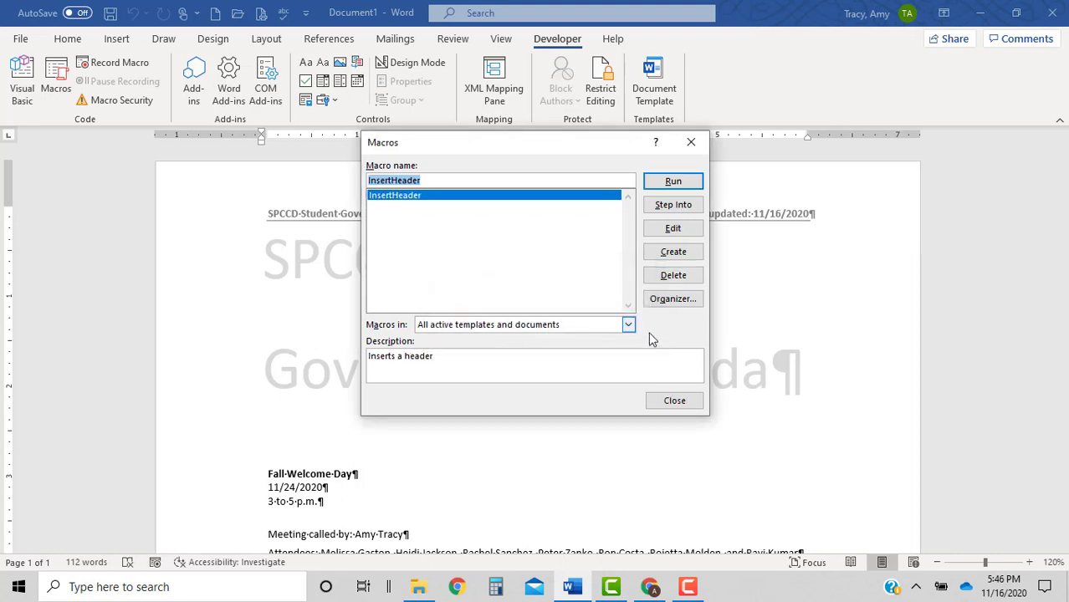
click(667, 405)
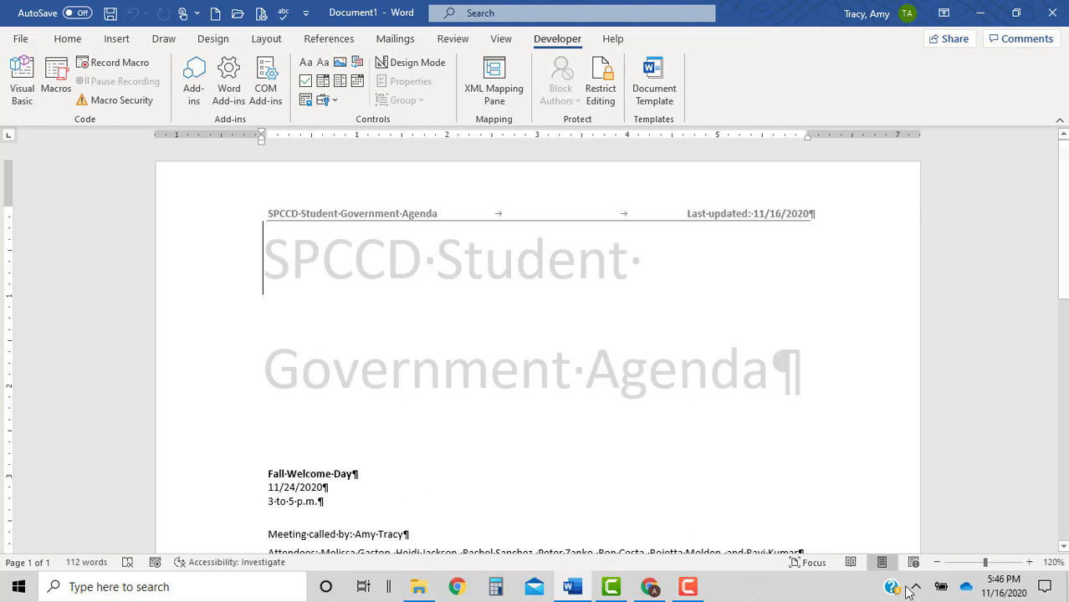
click(689, 589)
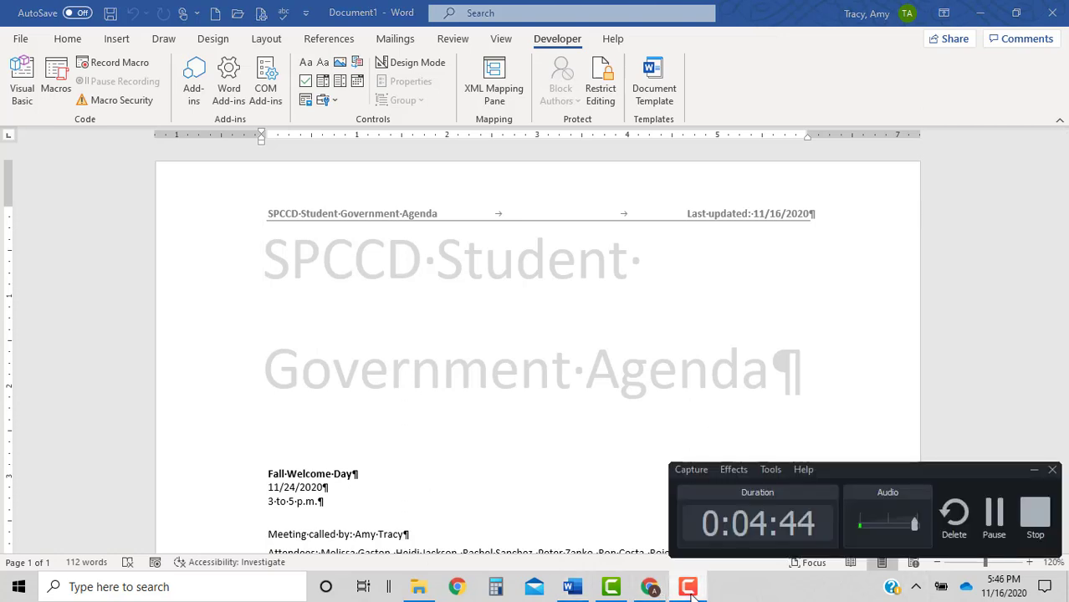